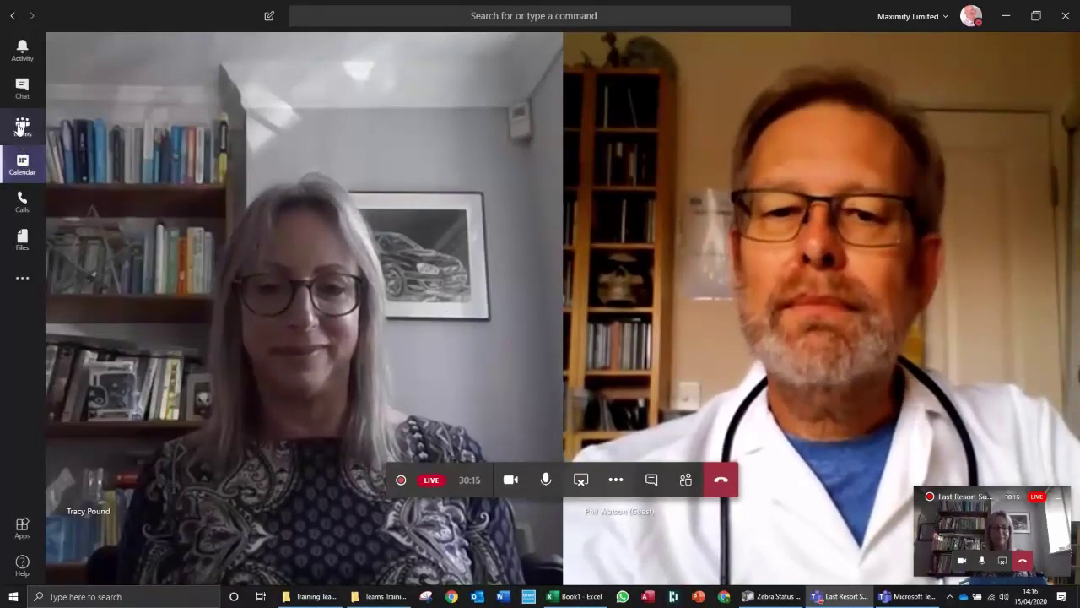
# Open the General channel's files in the teams area and upload Book1 from the Teams Training Documents folder in File Explorer.
pyautogui.click(21, 128)
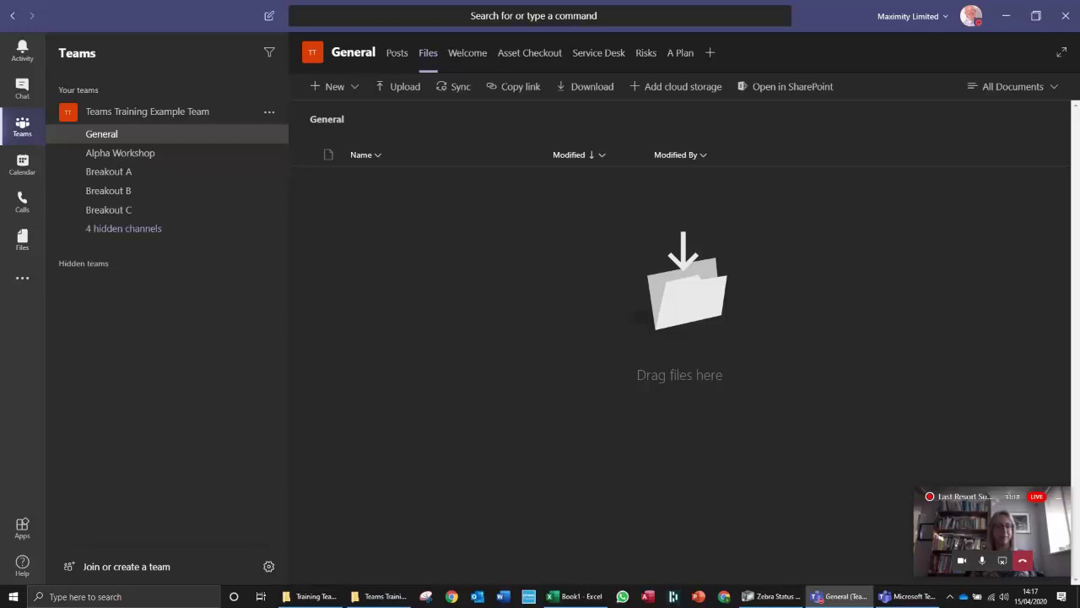
pyautogui.hotkey('alt', 'Tab')
pyautogui.hotkey('alt', 'Tab')
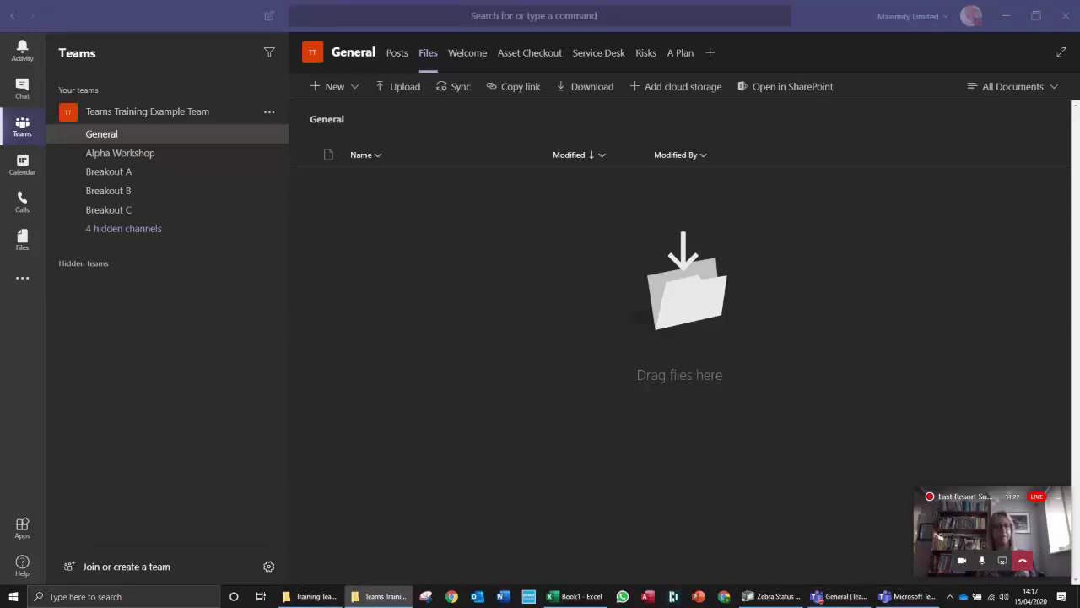
pyautogui.click(125, 405)
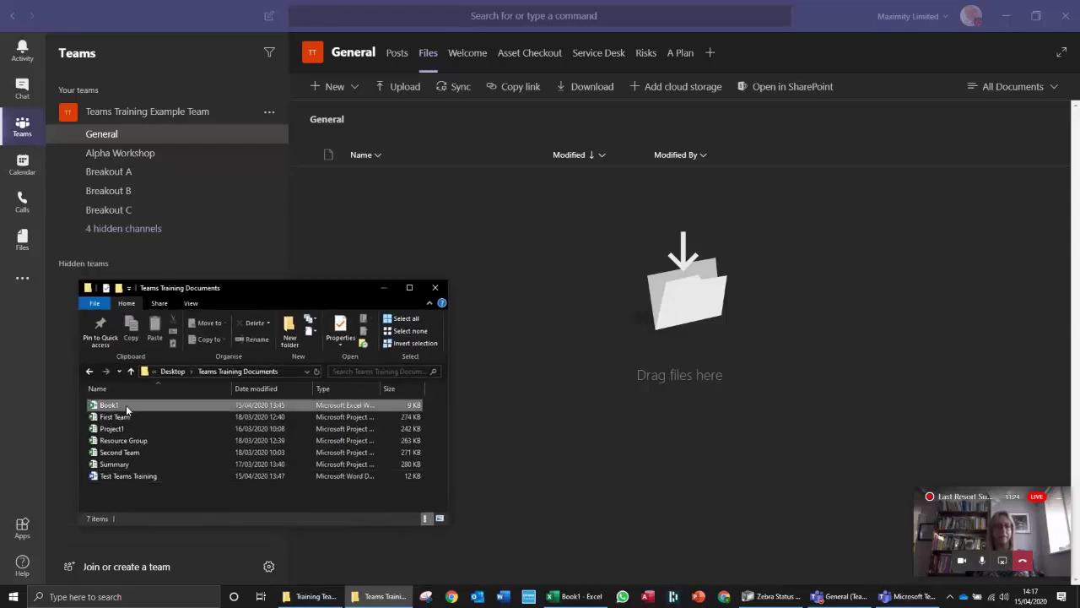
pyautogui.moveTo(127, 403); pyautogui.dragTo(488, 268)
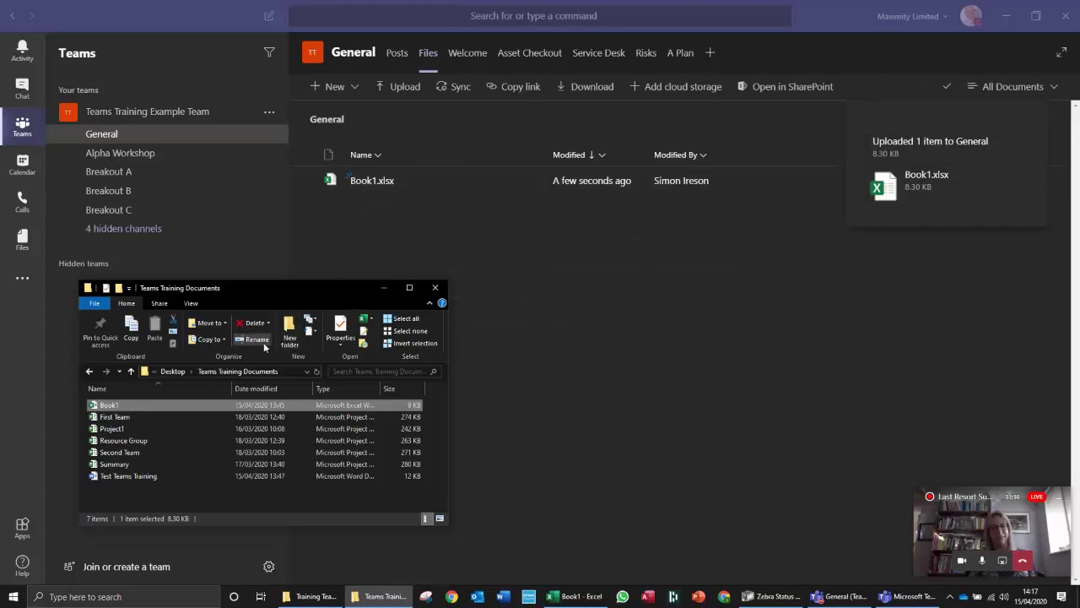
# Upload the Test Teams Training document to the General channel's files and minimize the local folder window.
pyautogui.click(133, 475)
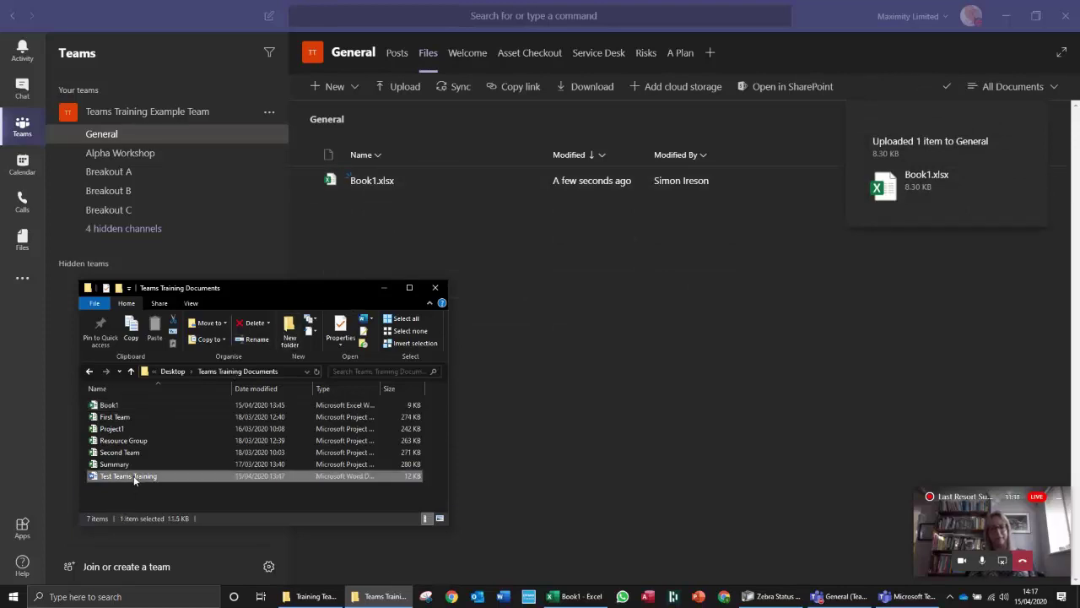
pyautogui.moveTo(133, 476); pyautogui.dragTo(528, 329)
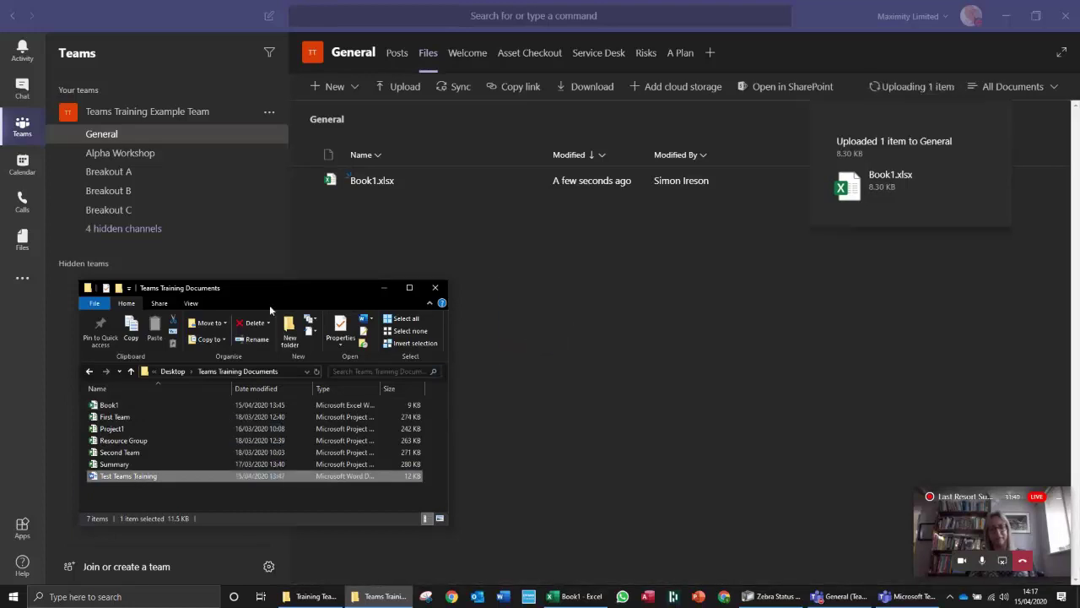
pyautogui.click(384, 287)
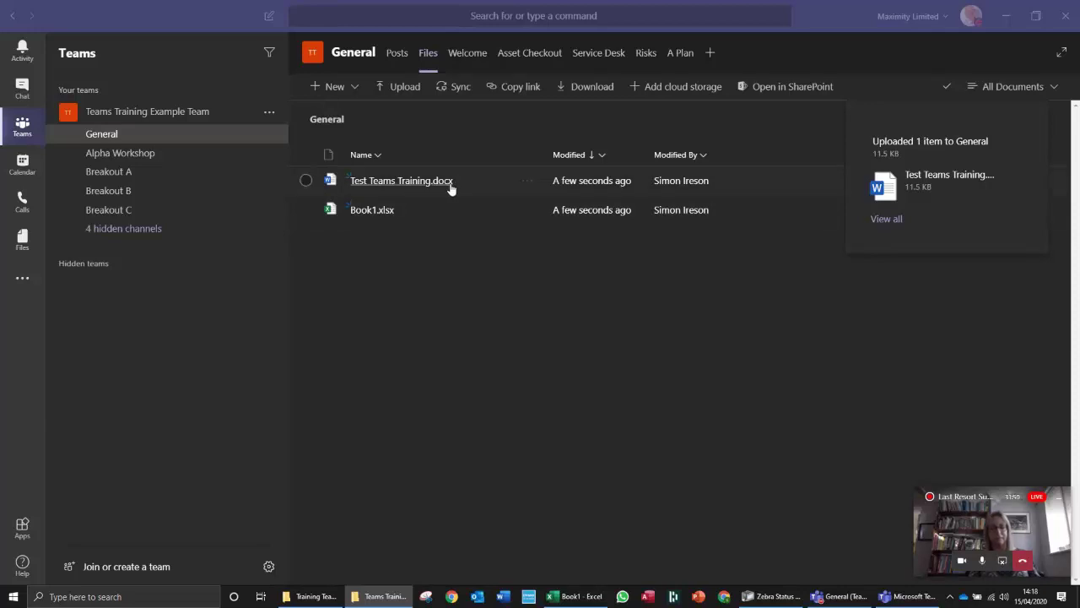
# Create a folder named "Folder 1" in the General channel's files.
pyautogui.click(355, 87)
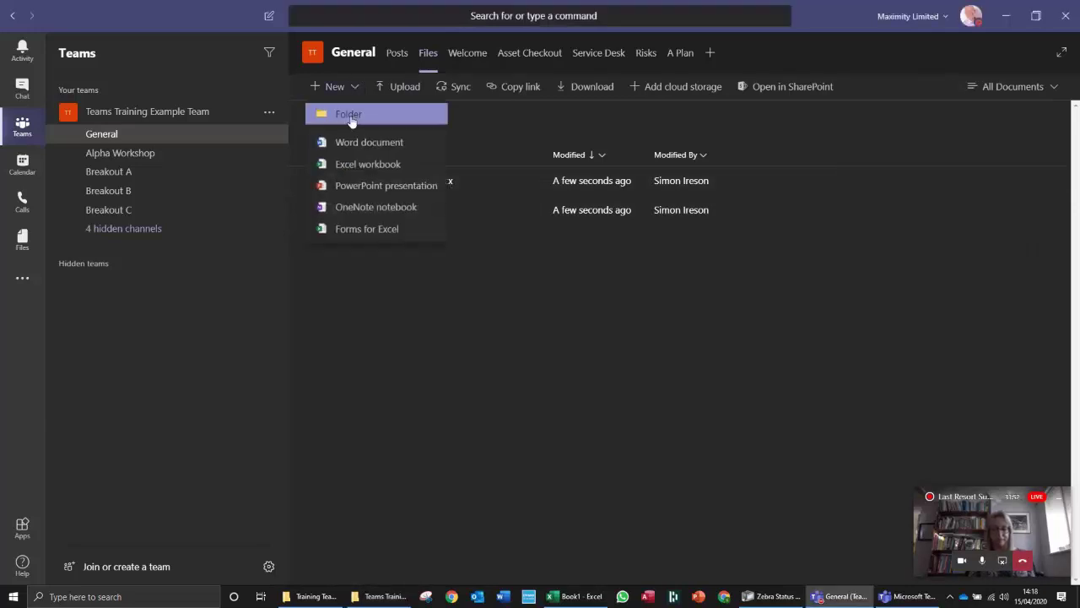
pyautogui.click(349, 116)
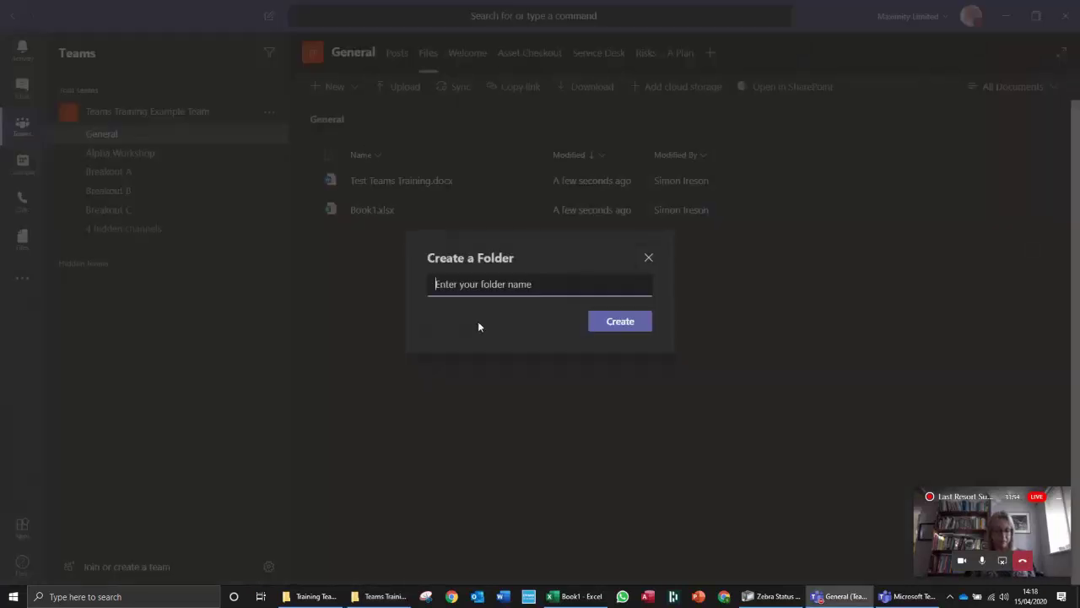
pyautogui.write('Folder 1')
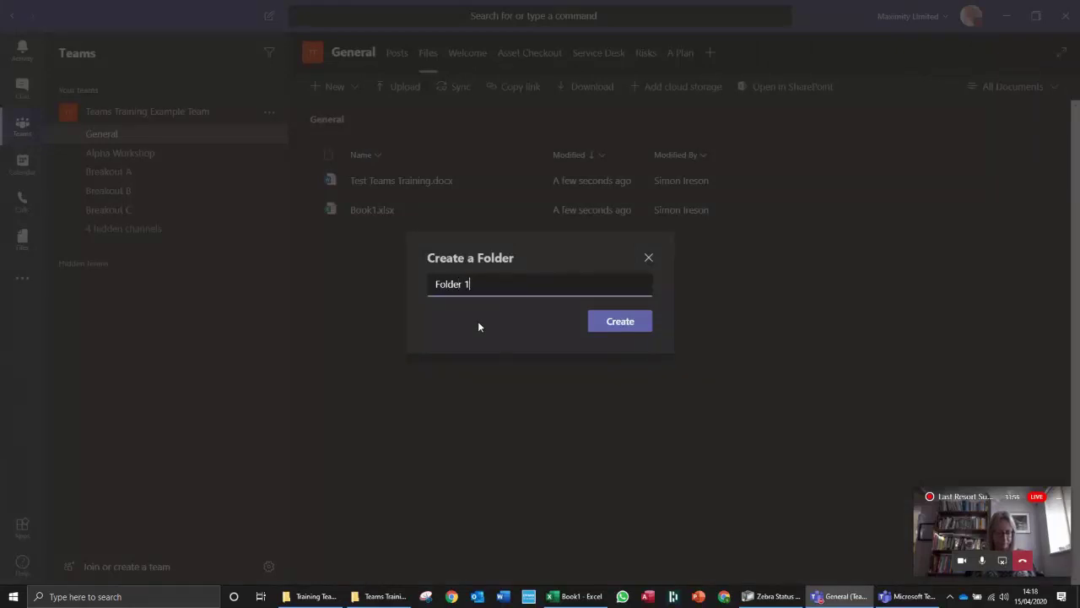
pyautogui.press('Return')
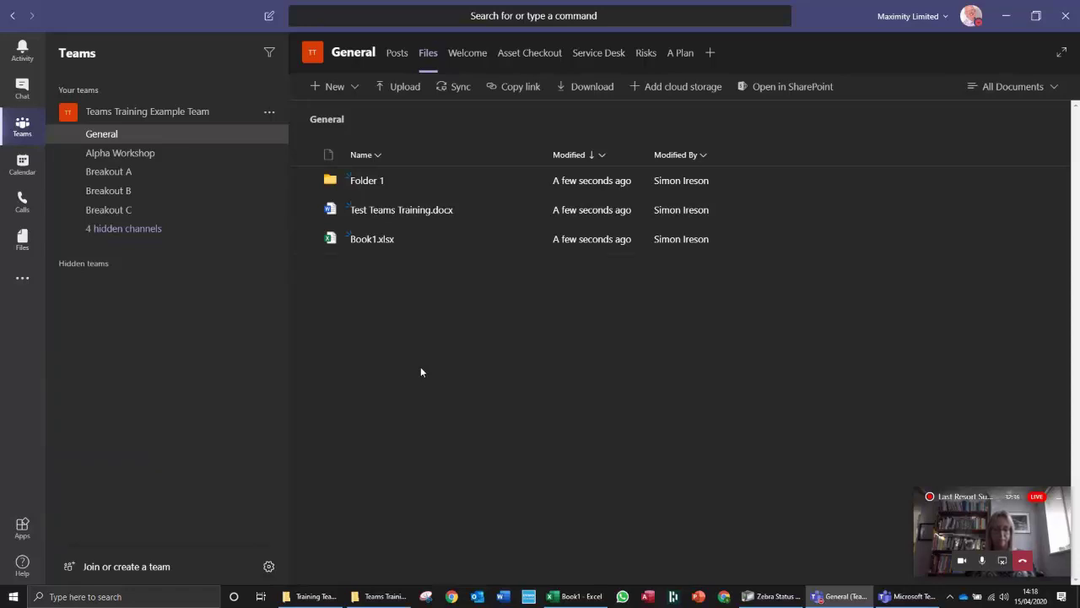
# Sync the General channel's files to the computer and place the synced folder's window below the channel's file list.
pyautogui.click(460, 88)
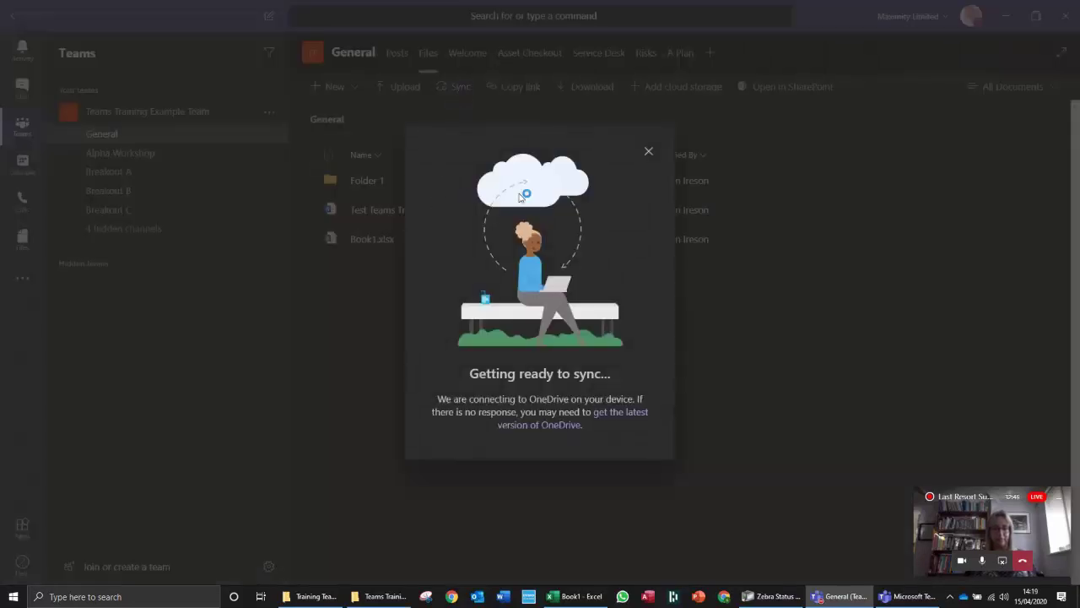
pyautogui.click(649, 154)
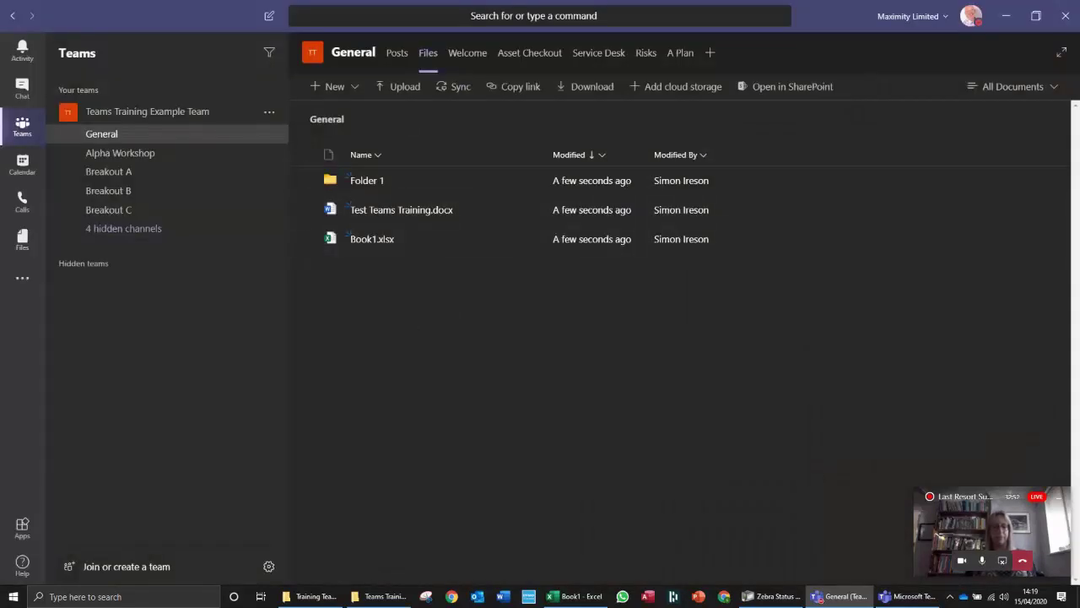
pyautogui.moveTo(0, 68); pyautogui.dragTo(404, 88)
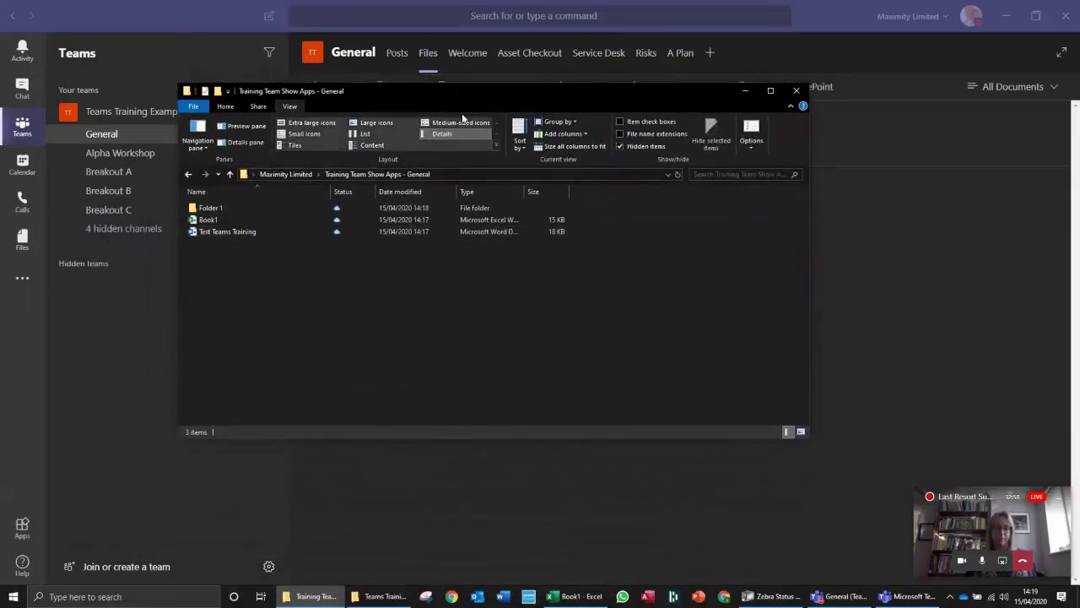
pyautogui.moveTo(469, 100); pyautogui.dragTo(766, 221)
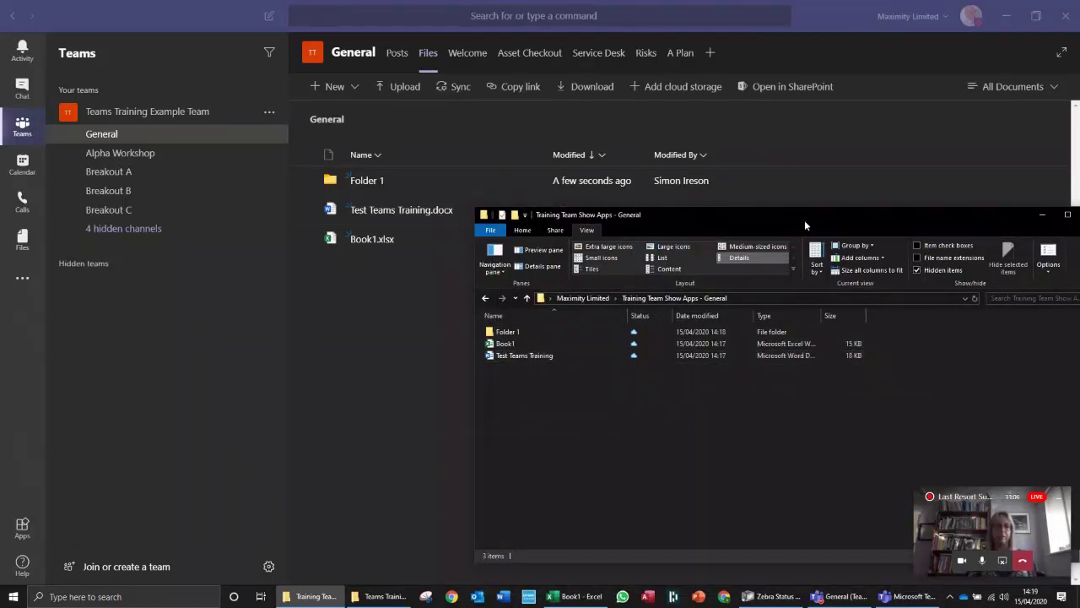
pyautogui.moveTo(819, 218); pyautogui.dragTo(378, 270)
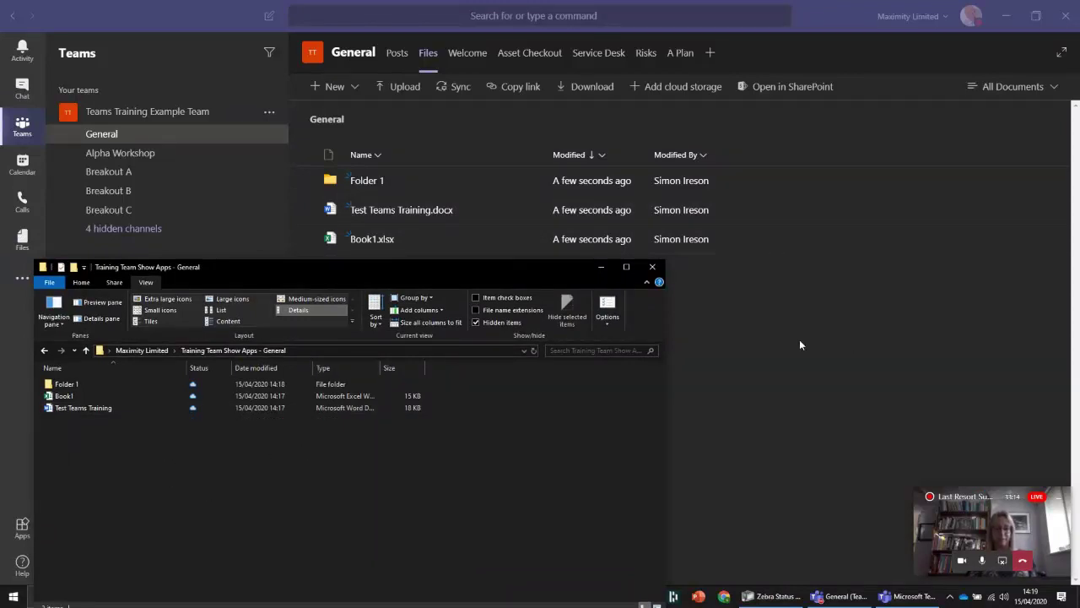
# Create a new Word document named "Word doc 2" in the synced General folder.
pyautogui.rightClick(92, 444)
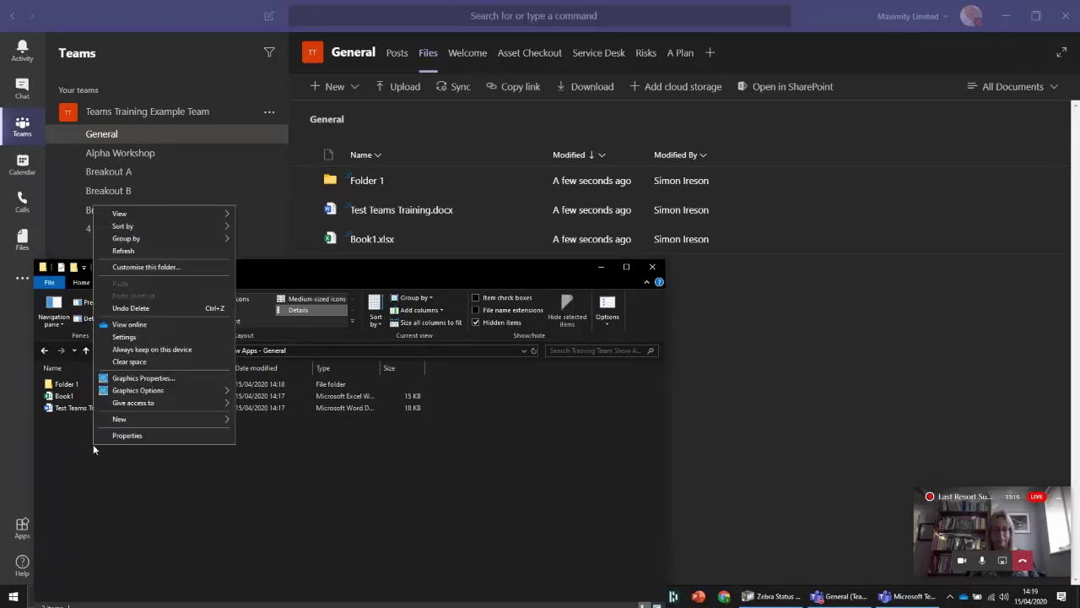
pyautogui.moveTo(175, 415)
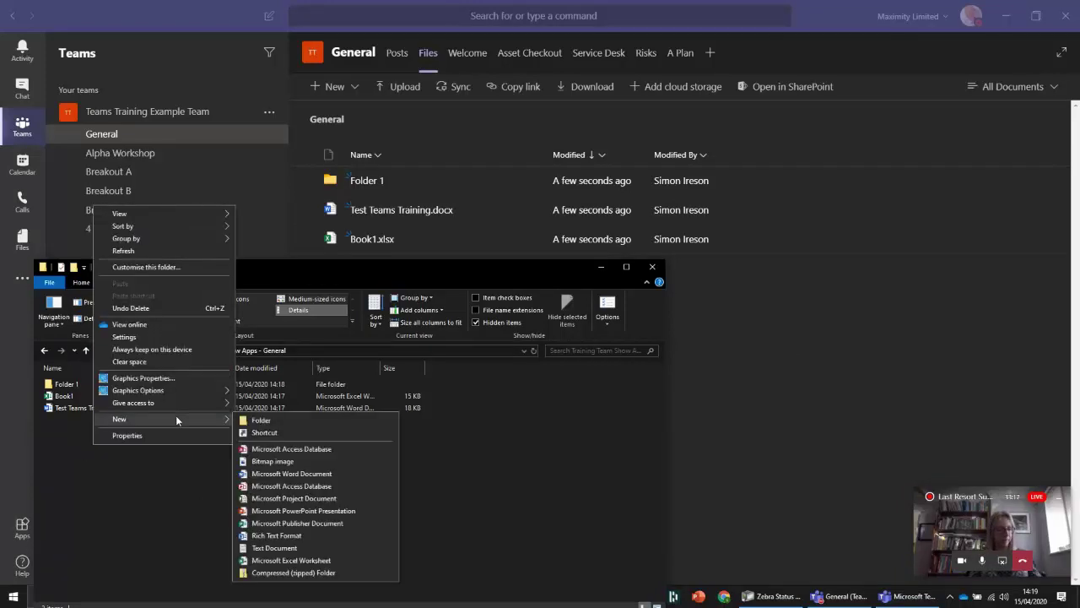
pyautogui.click(282, 474)
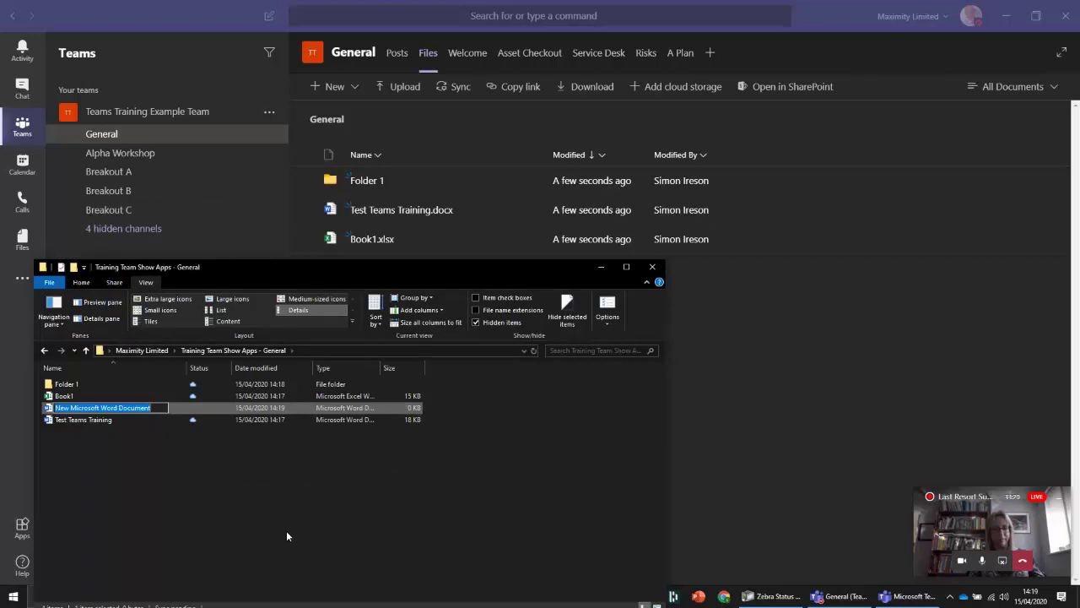
pyautogui.write('Word d')
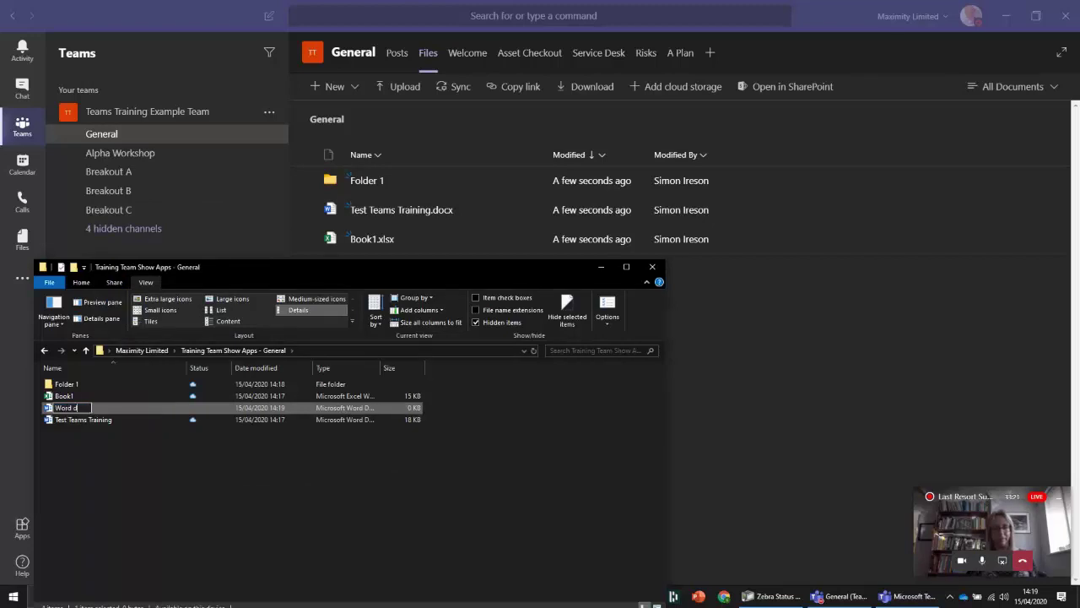
pyautogui.write('oc 2')
pyautogui.press('Return')
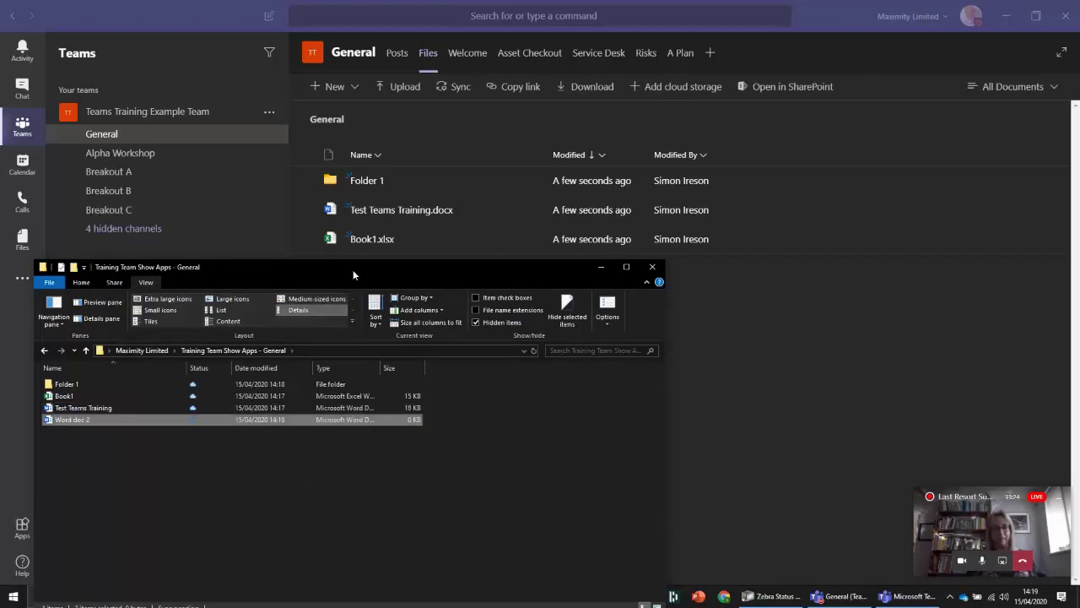
# Reload the General channel's file list by switching to its posts and back to check for the new document.
pyautogui.moveTo(353, 269); pyautogui.dragTo(600, 336)
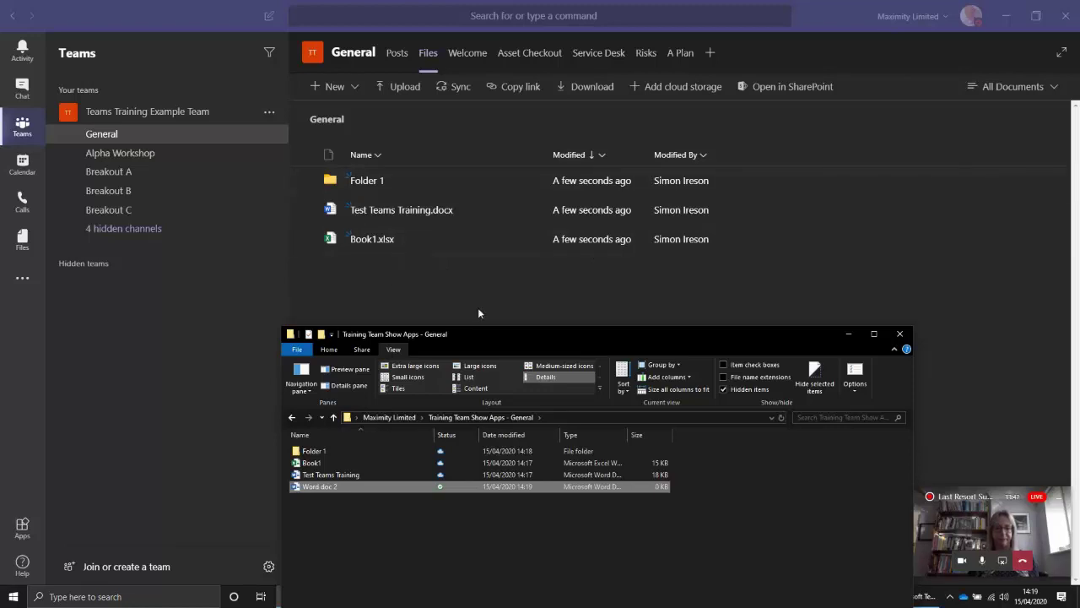
pyautogui.moveTo(520, 331); pyautogui.dragTo(355, 267)
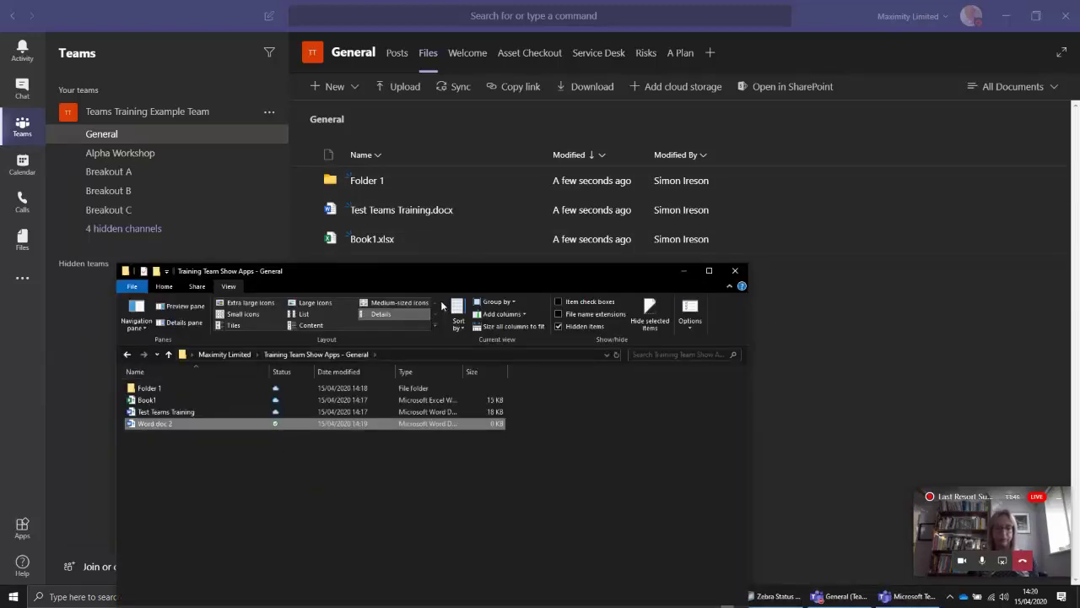
pyautogui.click(400, 52)
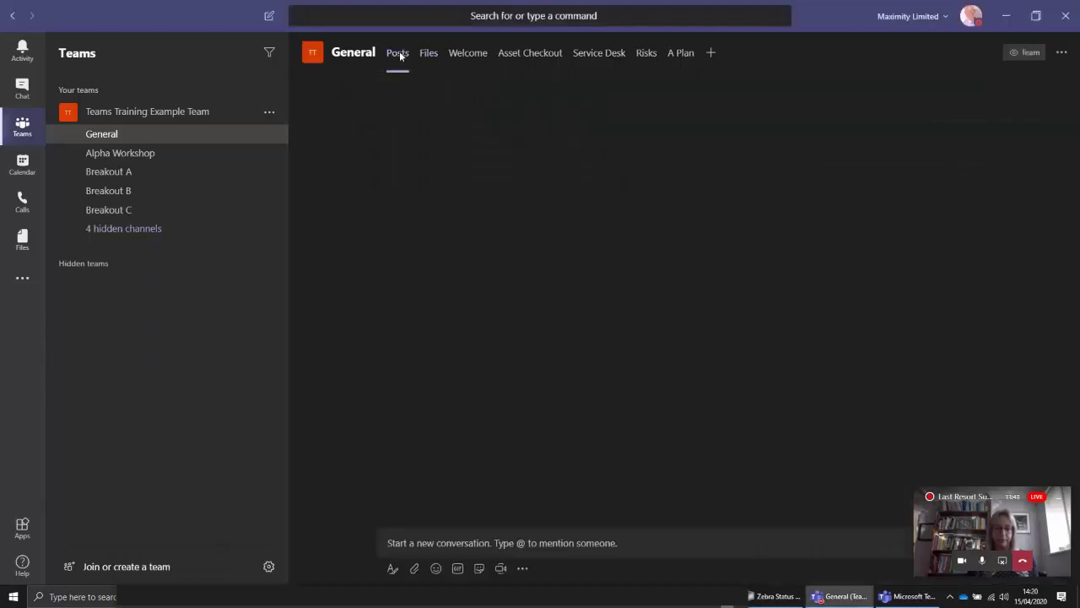
pyautogui.click(432, 55)
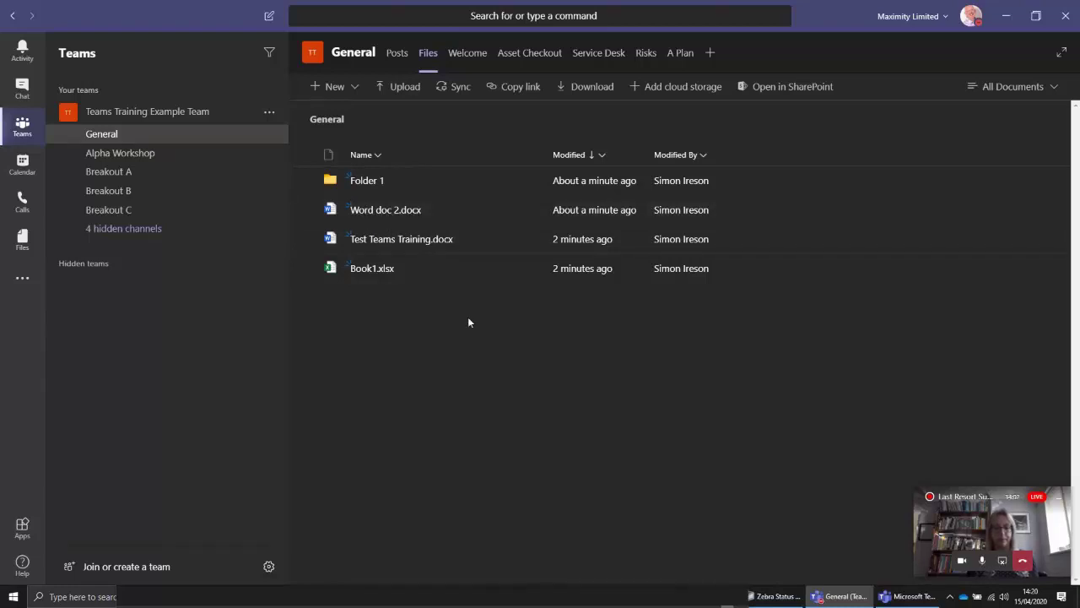
# Return to the synced folder in File Explorer and examine the sync status of each file and folder.
pyautogui.hotkey('alt', 'Tab')
pyautogui.hotkey('shift', 'Up')
pyautogui.hotkey('shift', 'Up')
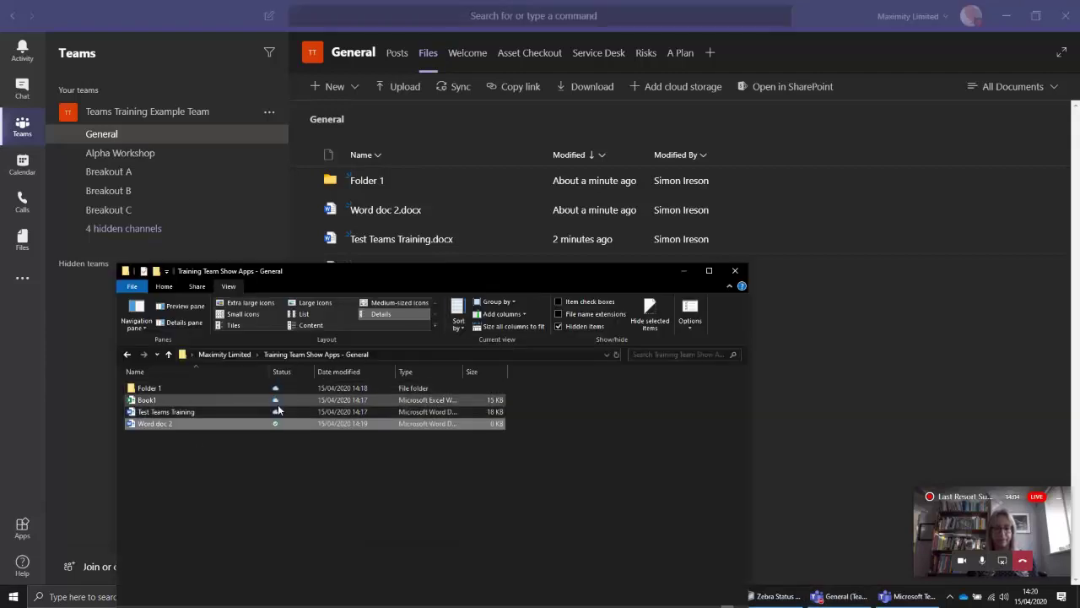
pyautogui.hotkey('shift', 'Down')
pyautogui.hotkey('shift', 'Down')
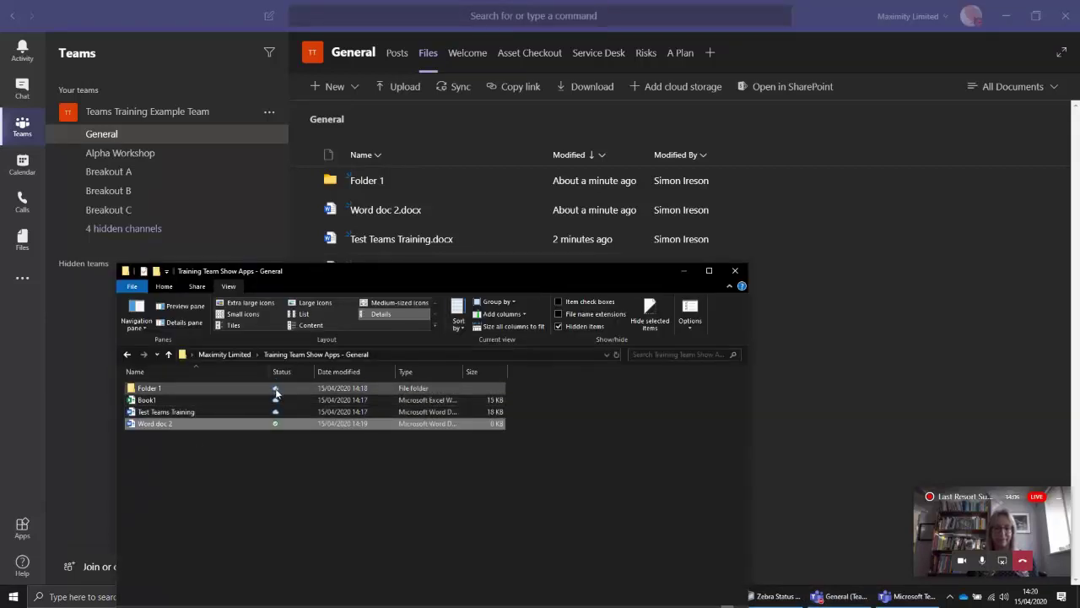
pyautogui.hotkey('shift', 'Up')
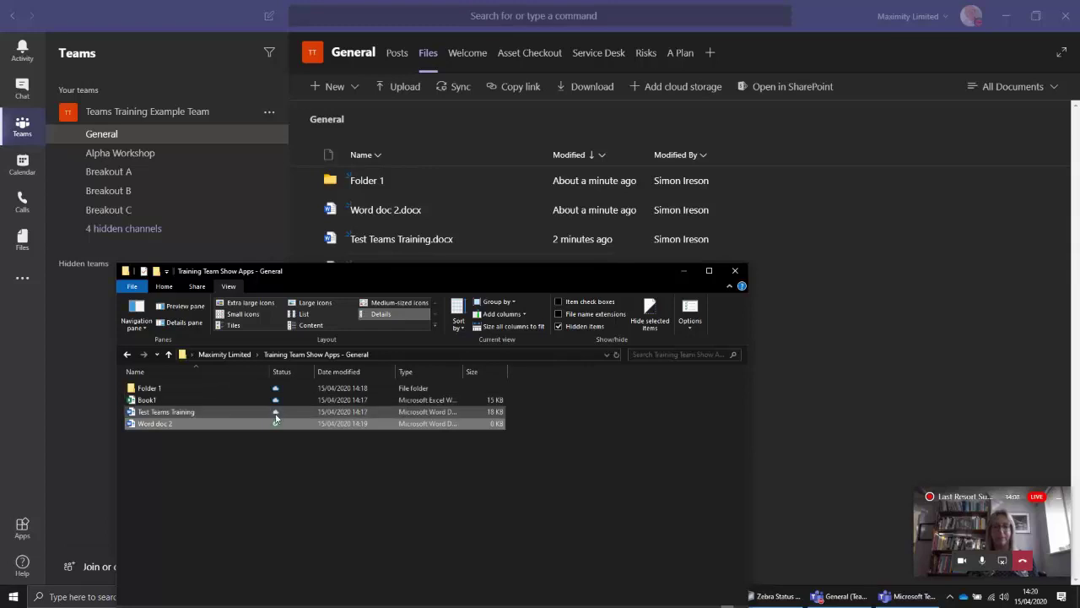
pyautogui.hotkey('shift', 'Down')
pyautogui.hotkey('shift', 'Up')
pyautogui.hotkey('shift', 'Up')
pyautogui.hotkey('shift', 'Down')
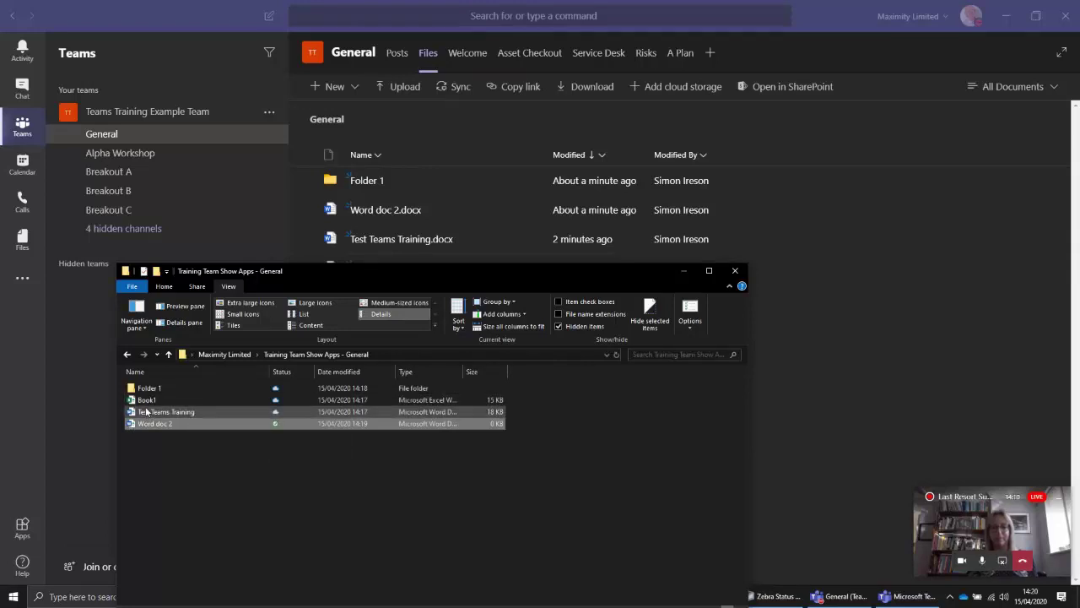
pyautogui.hotkey('shift', 'Up')
pyautogui.hotkey('shift', 'Down')
pyautogui.hotkey('shift', 'Up')
pyautogui.hotkey('shift', 'Down')
pyautogui.hotkey('shift', 'Up')
pyautogui.hotkey('shift', 'Down')
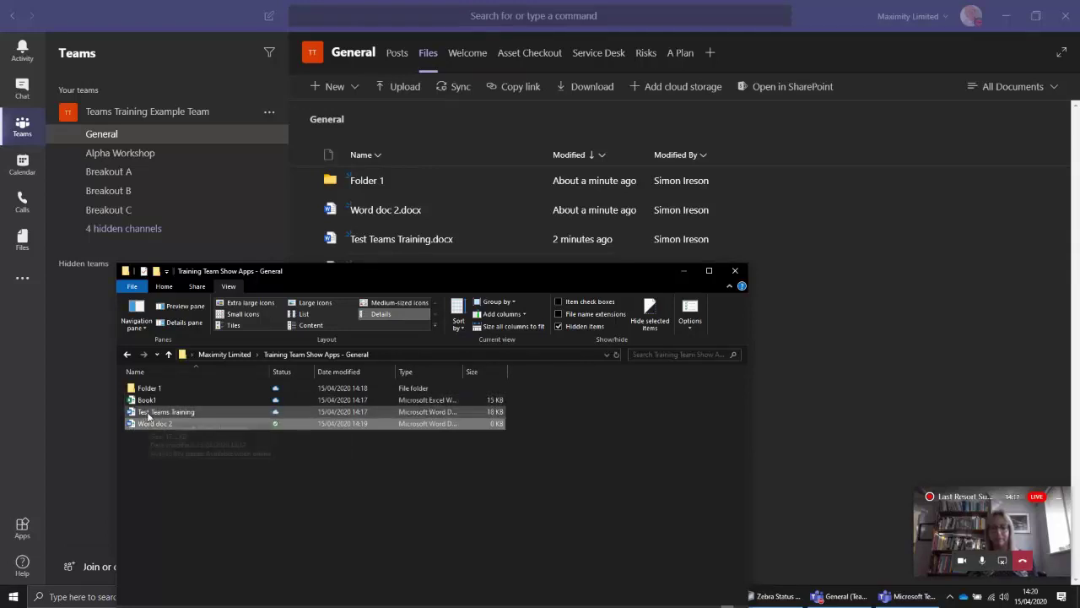
pyautogui.hotkey('shift', 'Up')
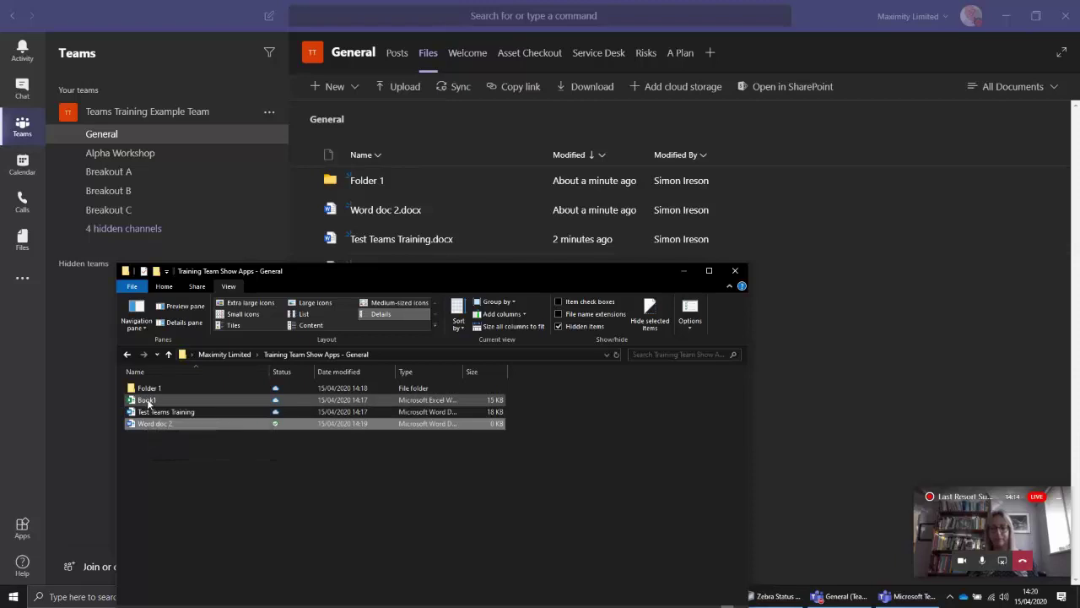
pyautogui.hotkey('shift', 'Down')
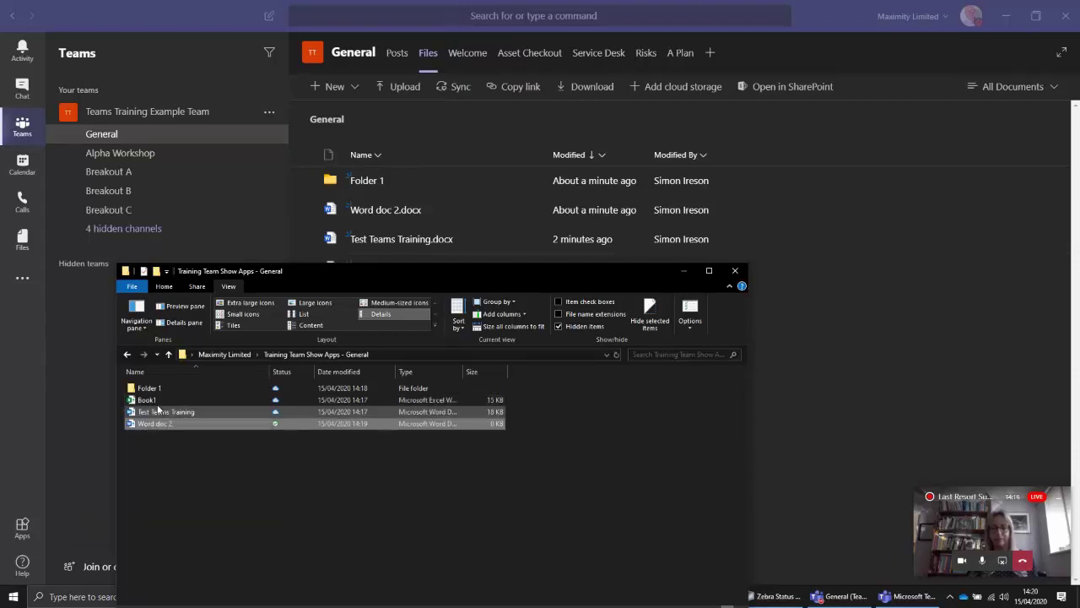
pyautogui.hotkey('shift', 'Up')
pyautogui.hotkey('shift', 'Down')
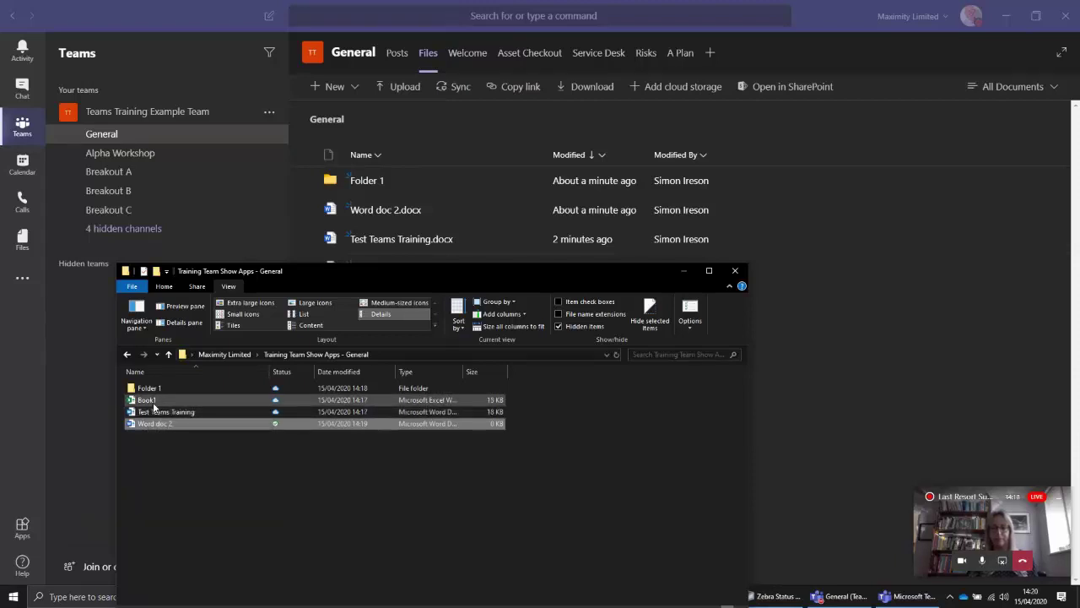
# Set Book1 to always be kept on this device and close the synced folder window.
pyautogui.rightClick(152, 400)
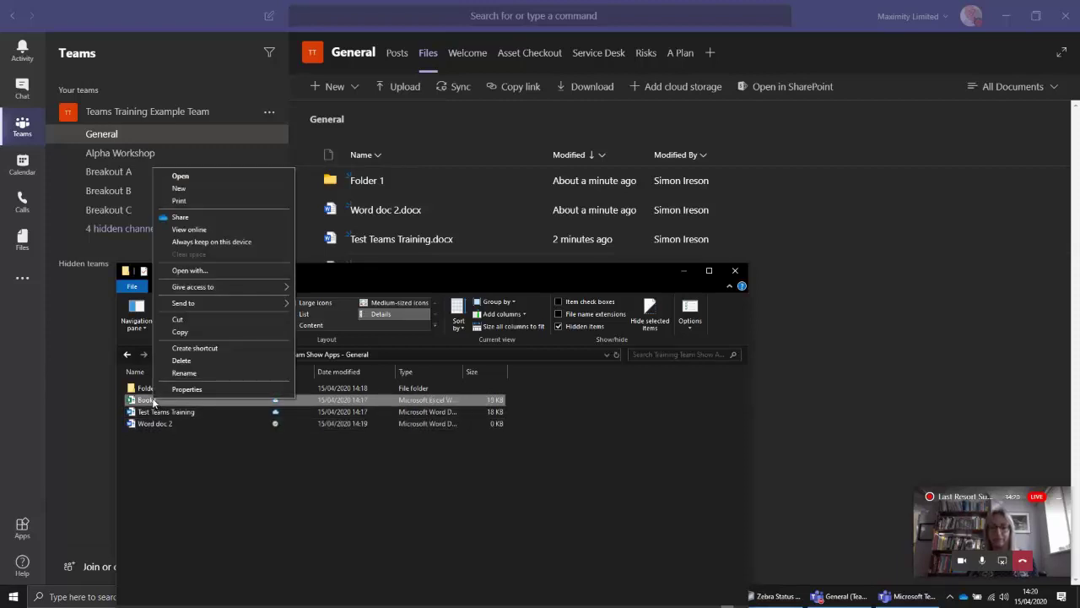
pyautogui.click(226, 243)
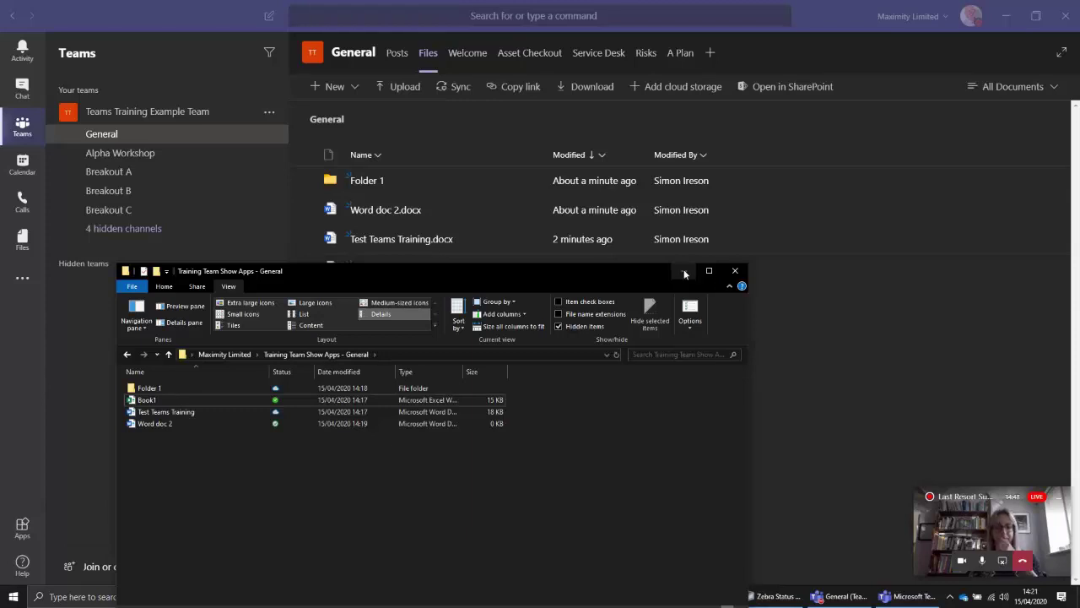
pyautogui.moveTo(645, 273); pyautogui.dragTo(592, 311)
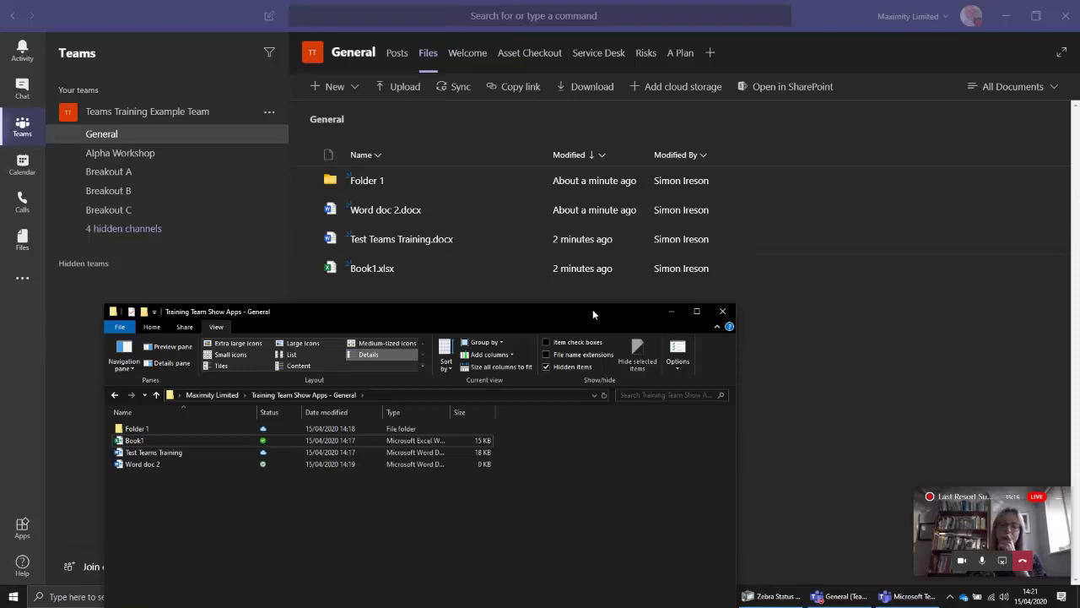
pyautogui.click(723, 311)
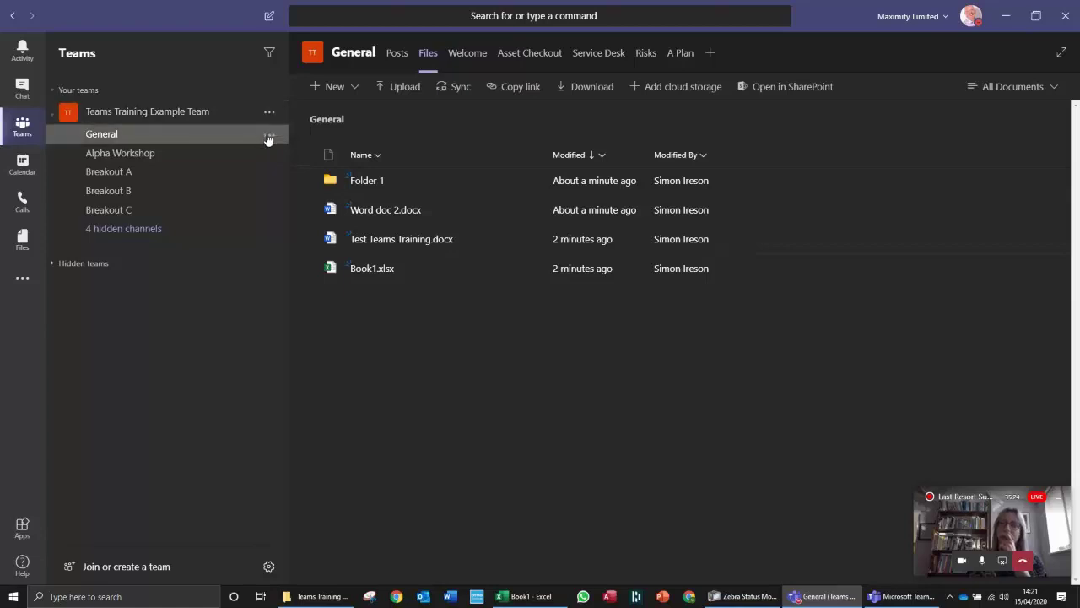
# View the General channel's moderation settings and open the management page of the Teams Training Example Team.
pyautogui.click(269, 138)
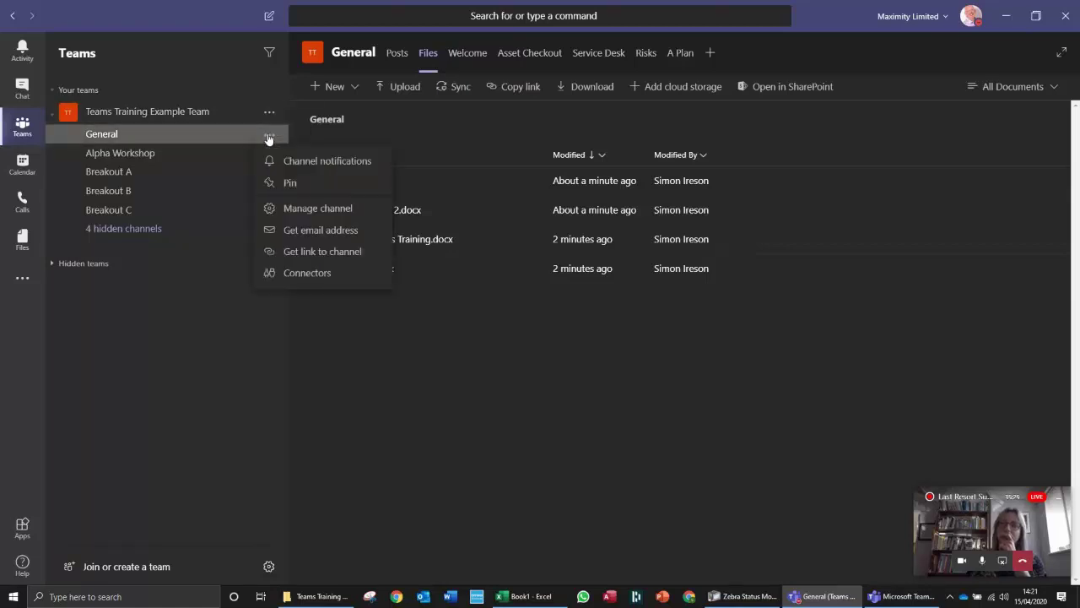
pyautogui.click(308, 210)
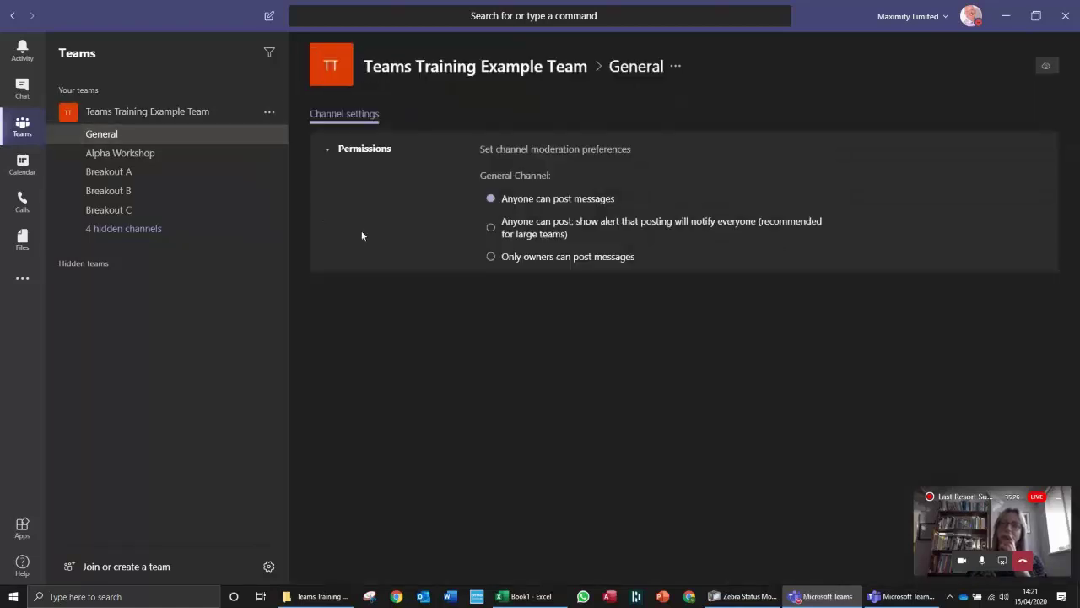
pyautogui.click(269, 112)
pyautogui.click(314, 176)
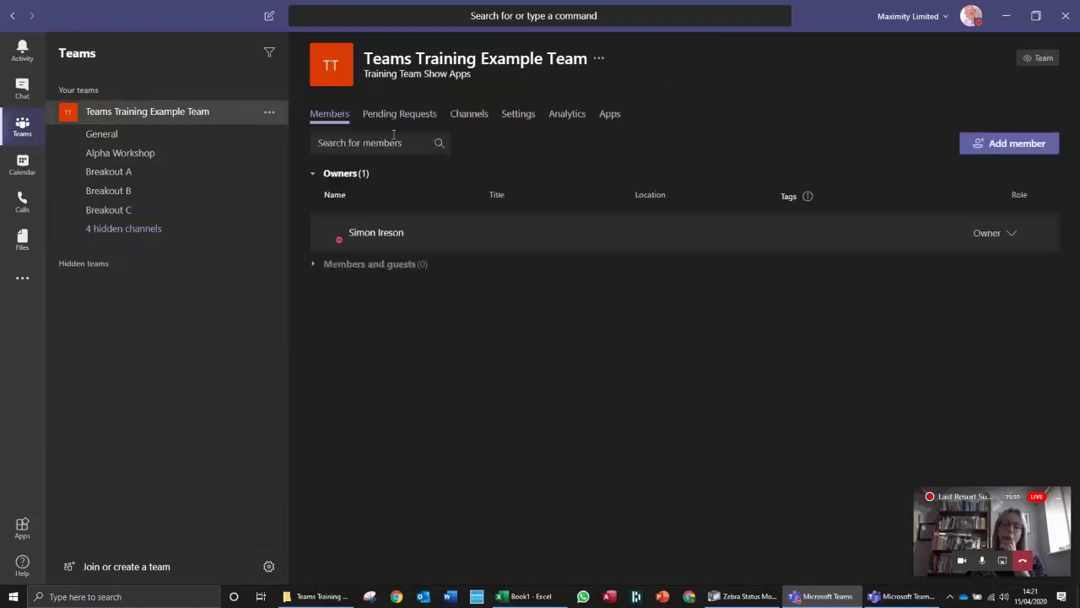